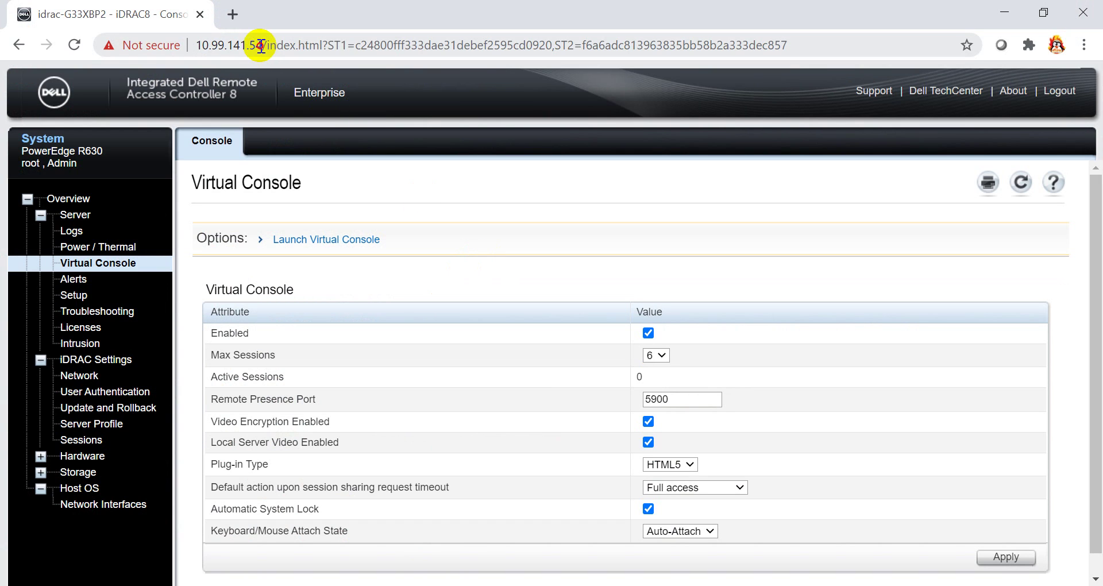
Launch the HTML5 virtual console, connect Virtual Media, and browse for a CD/DVD image file.
{"action": "left_click_drag", "start_coordinate": [262, 45], "coordinate": [148, 44]}
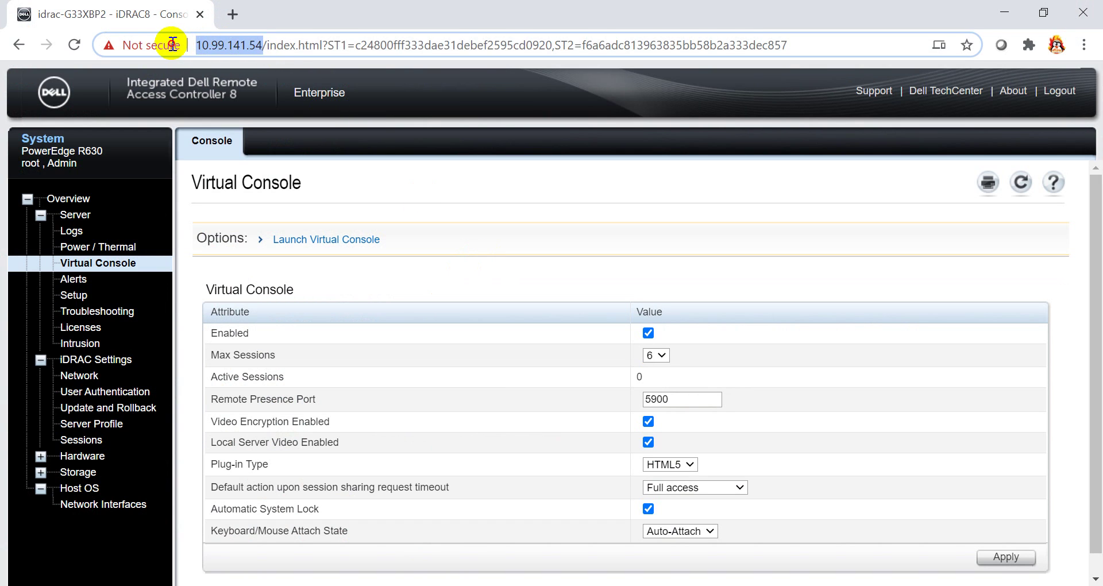
{"action": "left_click", "coordinate": [349, 94]}
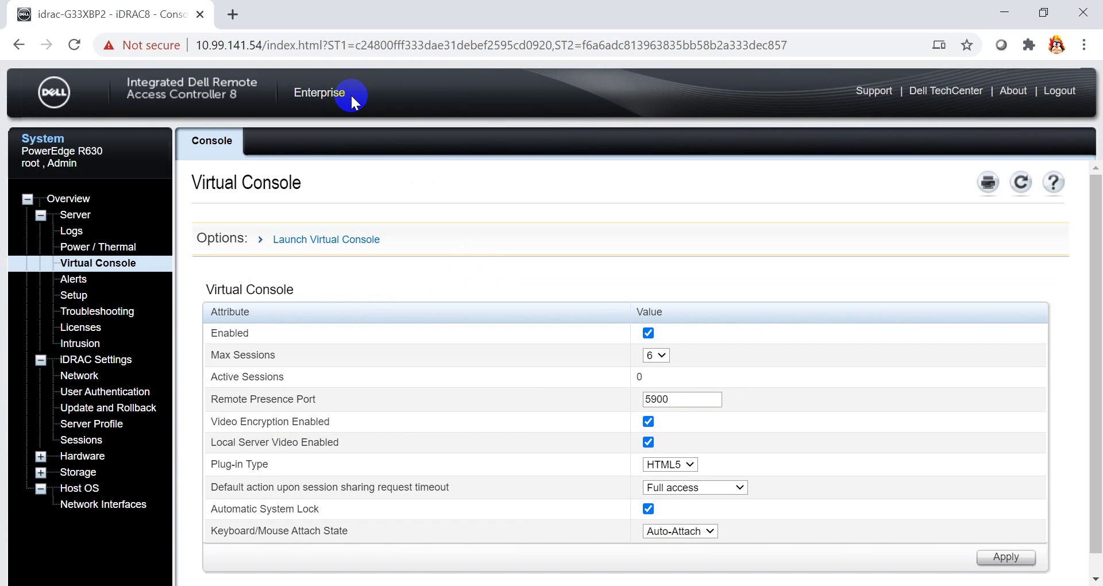
{"action": "left_click", "coordinate": [299, 241]}
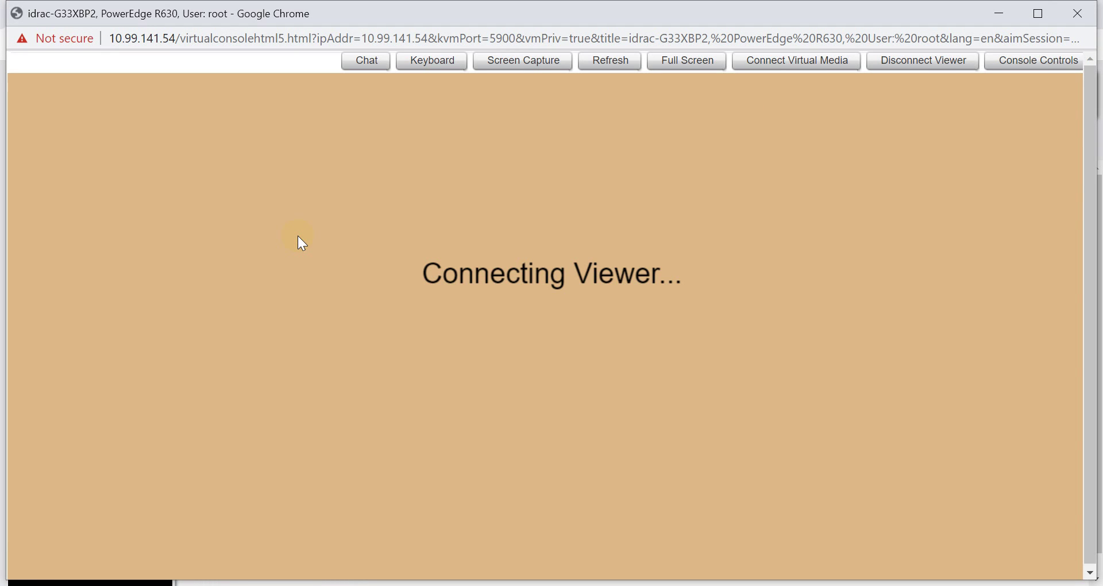
{"action": "left_click", "coordinate": [298, 236]}
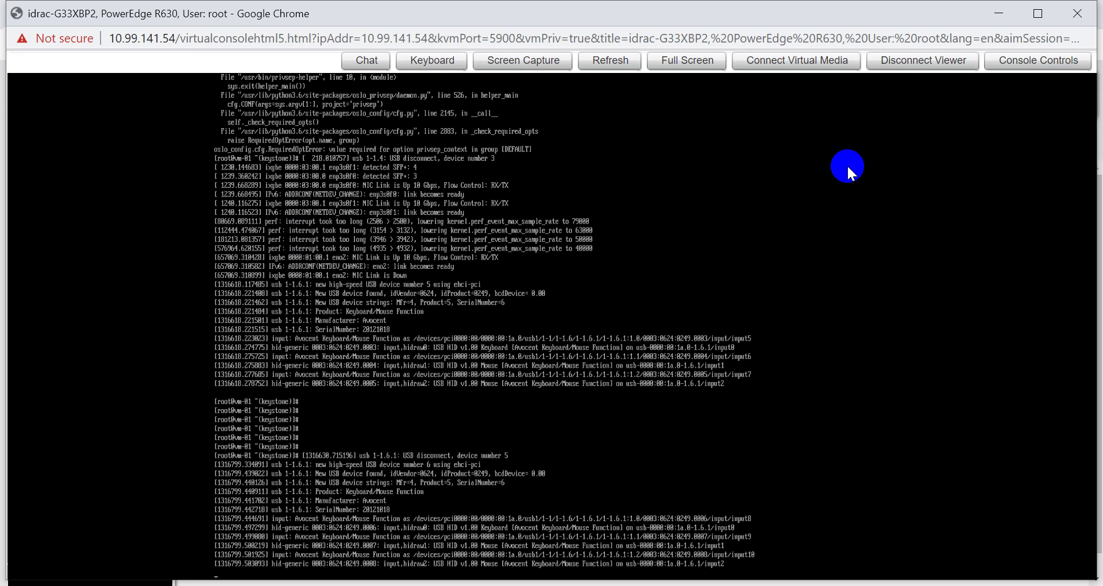
{"action": "left_click", "coordinate": [788, 68]}
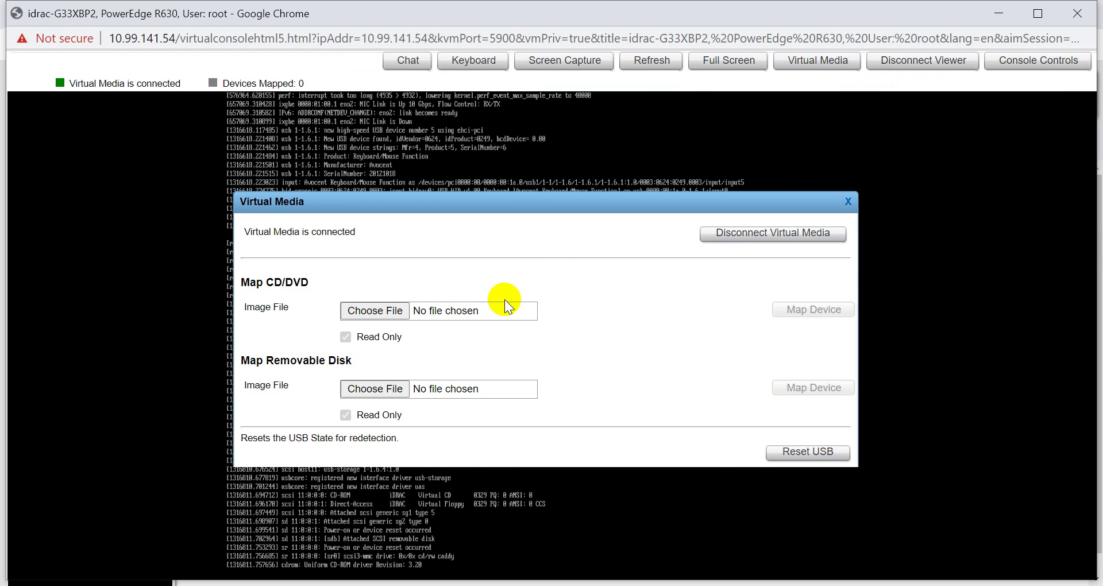
{"action": "left_click", "coordinate": [370, 312]}
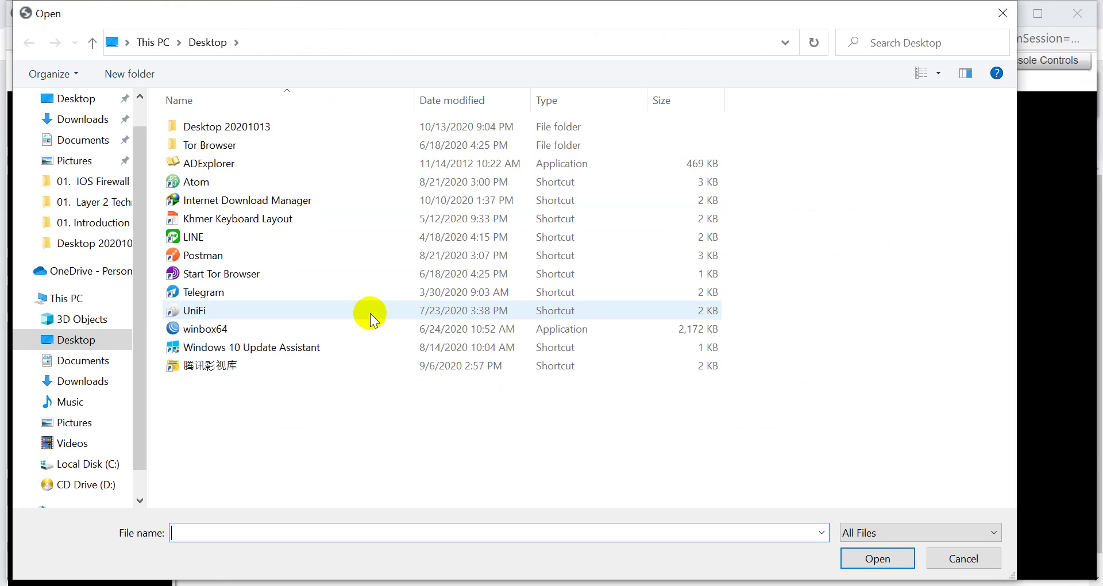
Choose CentOS-8.2.2004-x86_64-minimal from DATA (G:) > Download as the CD/DVD image.
{"action": "double_click", "coordinate": [261, 127]}
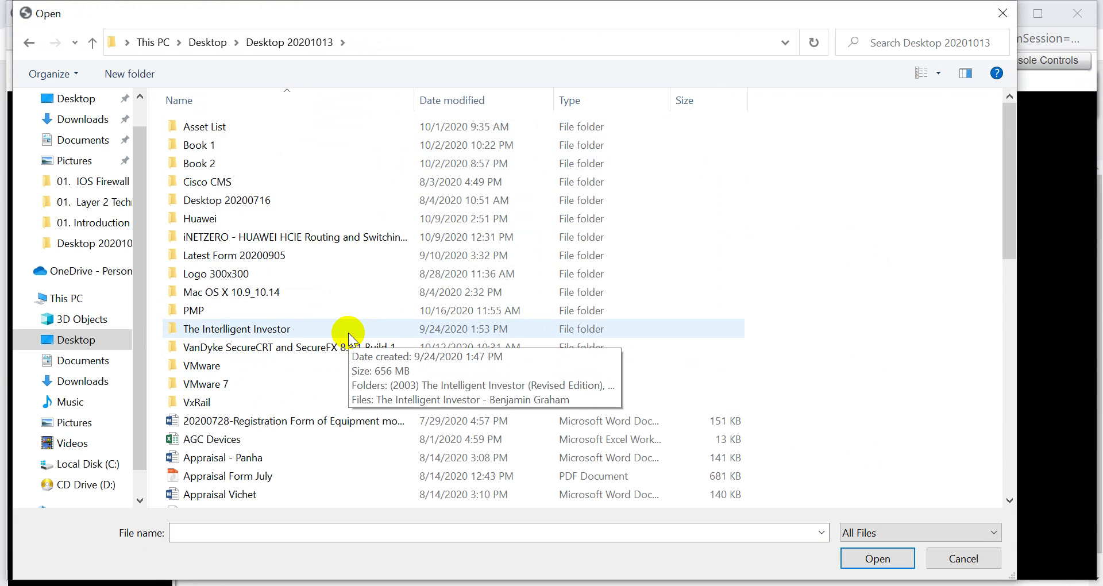
{"action": "scroll", "coordinate": [347, 335], "scroll_direction": "down", "scroll_amount": 4}
{"action": "scroll", "coordinate": [348, 336], "scroll_direction": "down", "scroll_amount": 7}
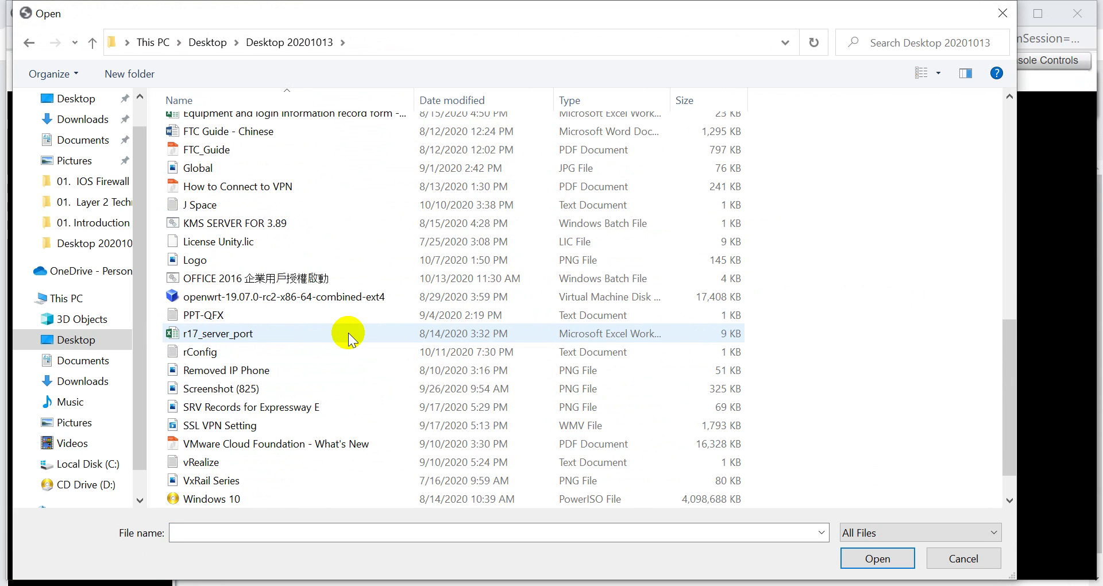
{"action": "scroll", "coordinate": [349, 337], "scroll_direction": "up", "scroll_amount": 8}
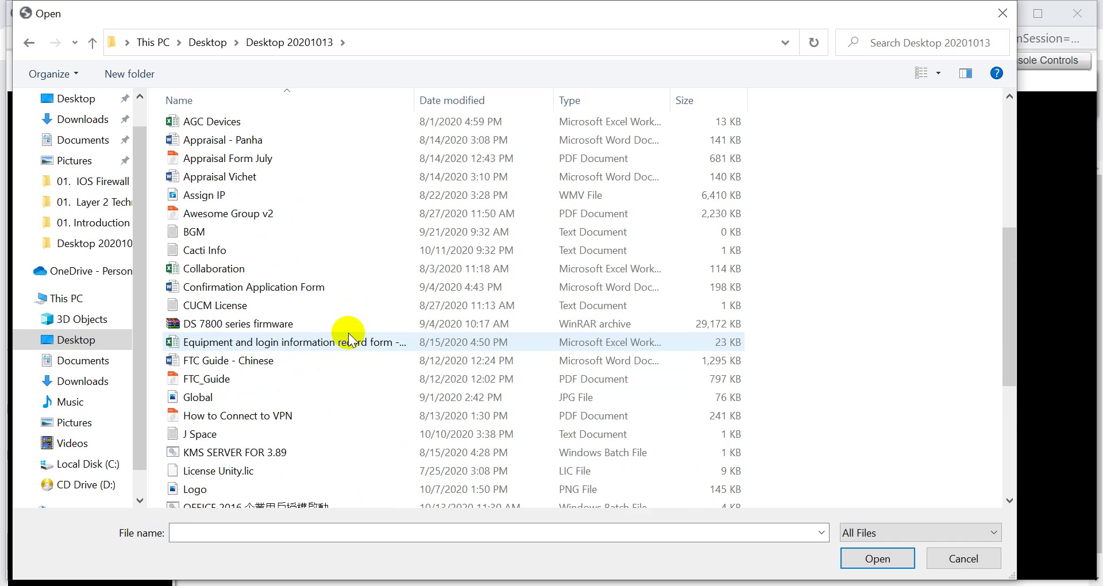
{"action": "scroll", "coordinate": [348, 336], "scroll_direction": "up", "scroll_amount": 3}
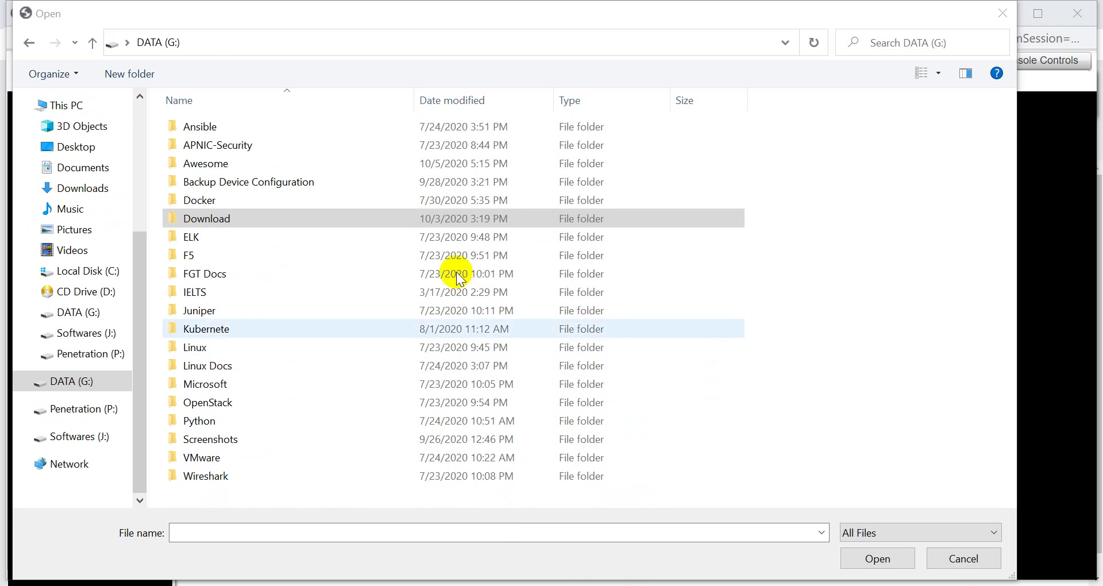
{"action": "double_click", "coordinate": [305, 221]}
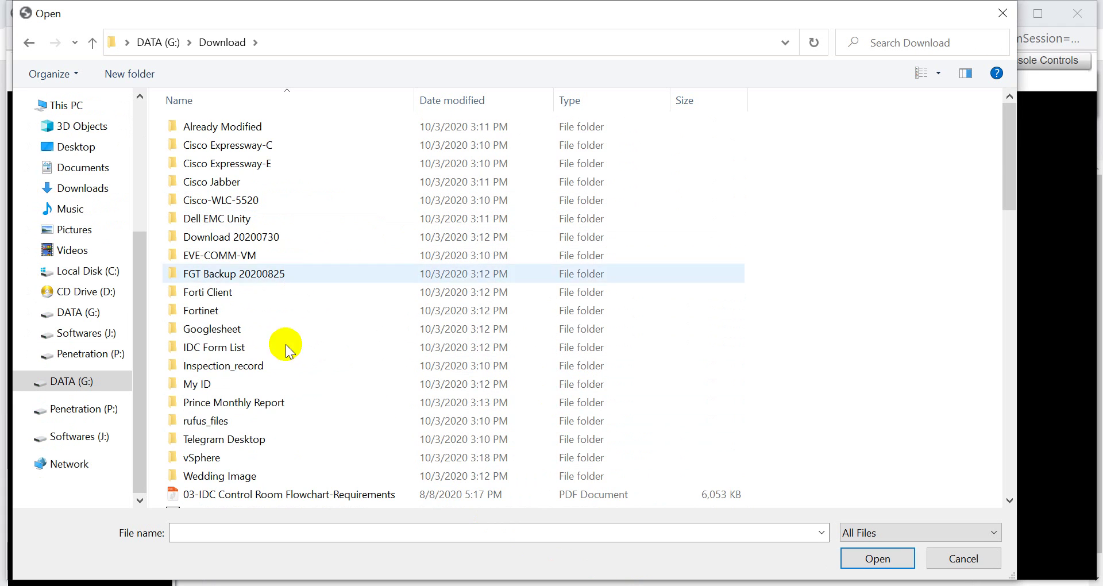
{"action": "scroll", "coordinate": [277, 368], "scroll_direction": "down", "scroll_amount": 3}
{"action": "scroll", "coordinate": [277, 395], "scroll_direction": "down", "scroll_amount": 2}
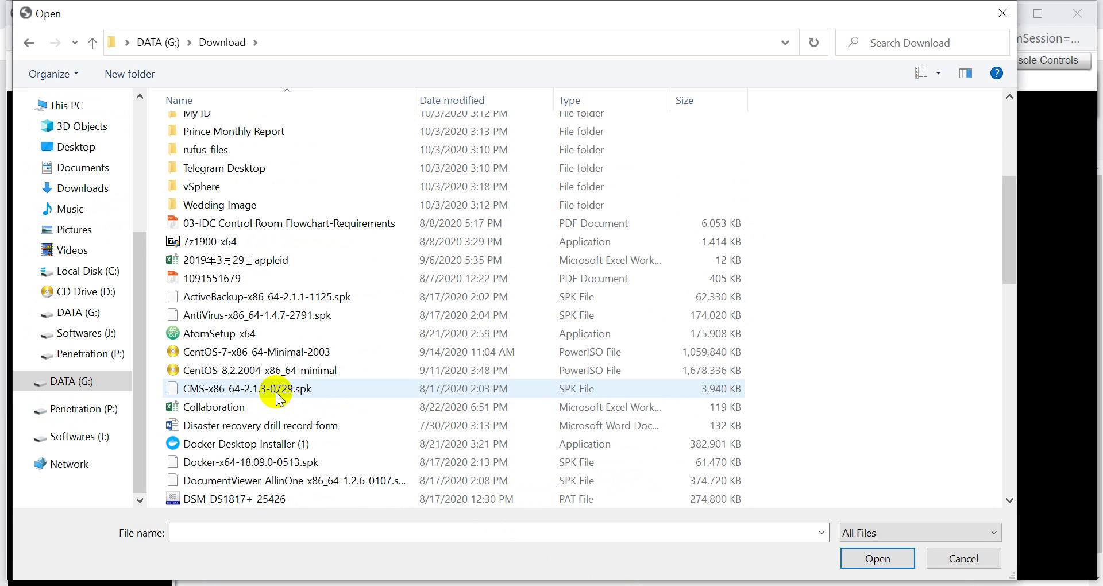
{"action": "left_click", "coordinate": [239, 374]}
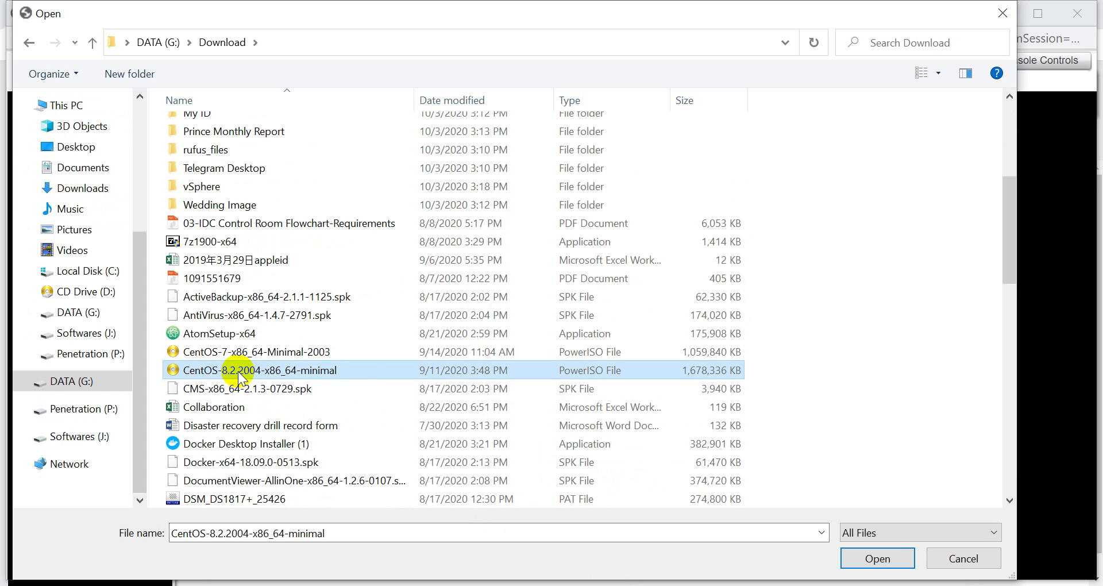
{"action": "left_click", "coordinate": [871, 561]}
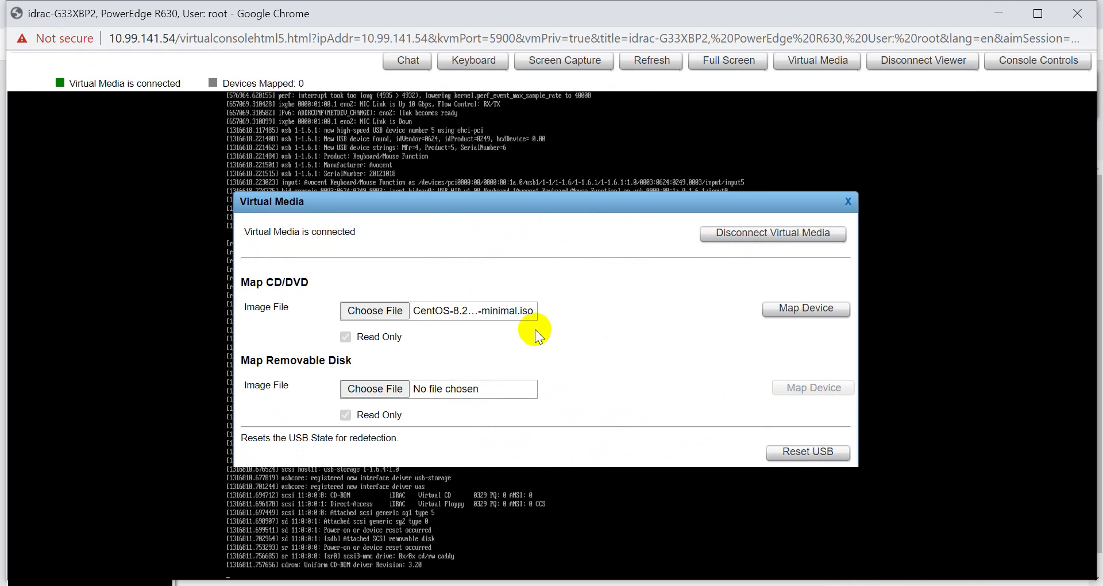
Map the CentOS ISO as the read-only virtual CD/DVD (1 device mapped) and minimise the console.
{"action": "left_click", "coordinate": [793, 313]}
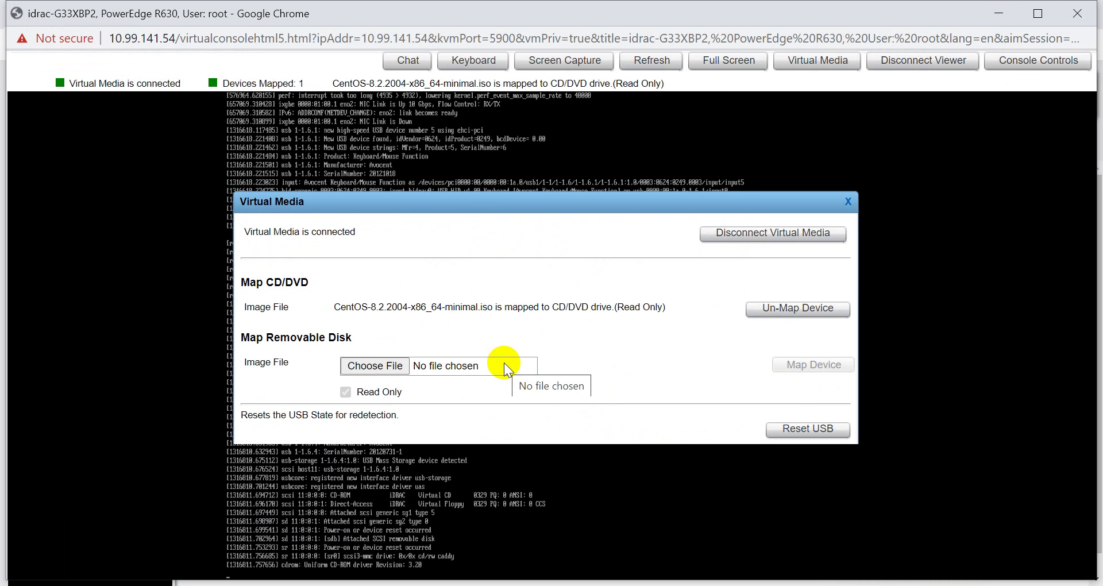
{"action": "left_click", "coordinate": [770, 197]}
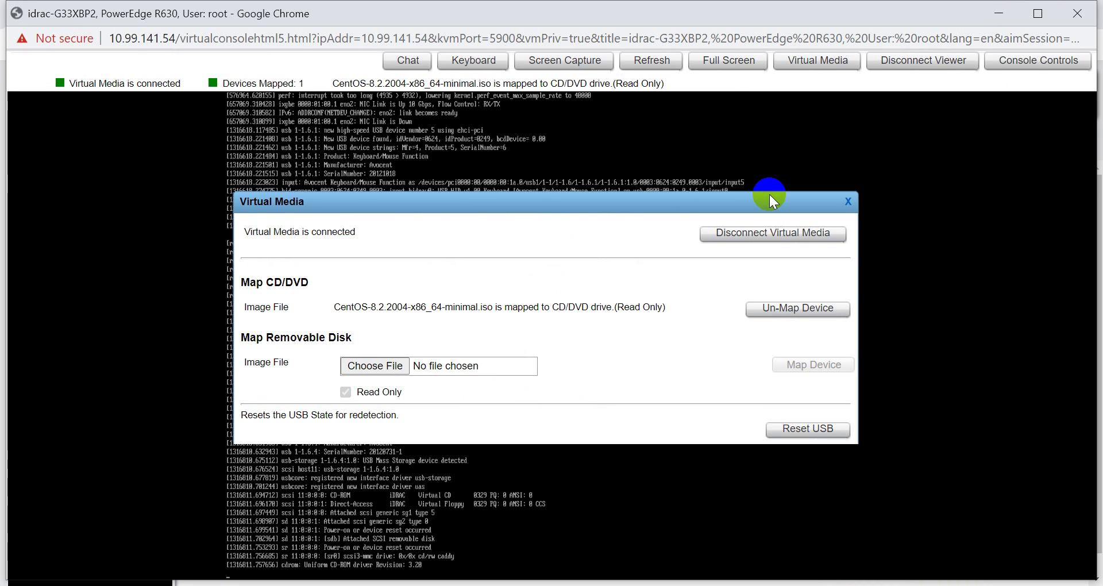
{"action": "left_click", "coordinate": [1000, 15]}
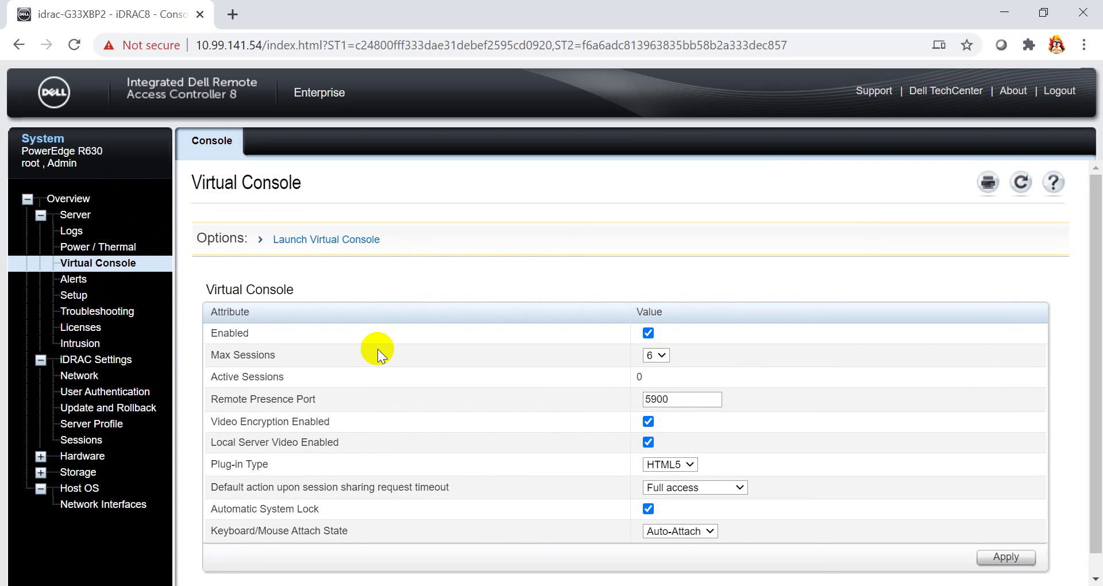
Go to Power / Thermal > Power Configuration > Power Control, showing Power Status ON.
{"action": "scroll", "coordinate": [378, 350], "scroll_direction": "down", "scroll_amount": 1}
{"action": "scroll", "coordinate": [377, 350], "scroll_direction": "up", "scroll_amount": 1}
{"action": "left_click", "coordinate": [108, 247]}
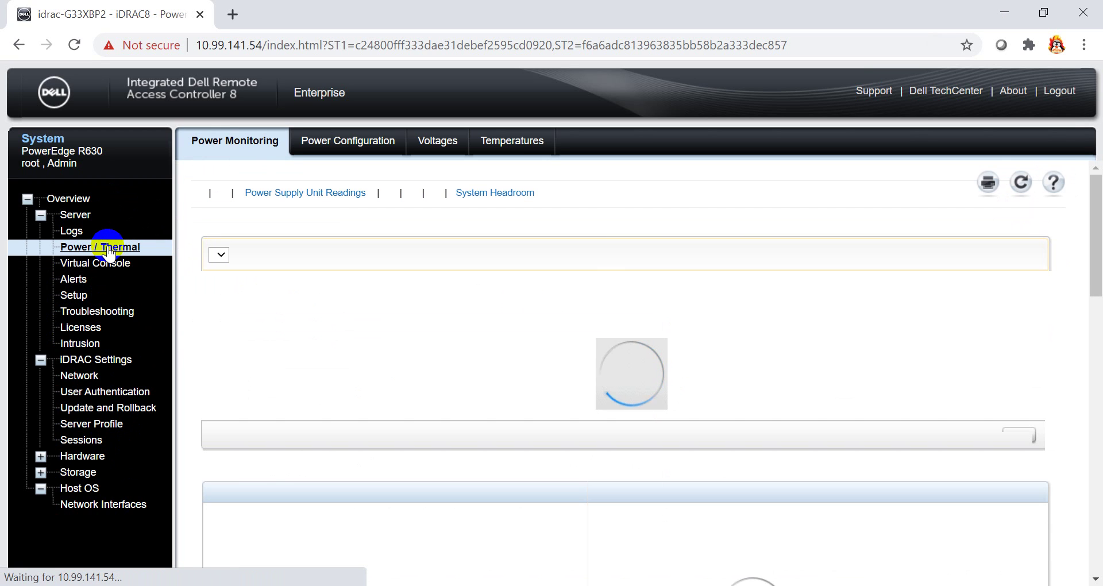
{"action": "left_click", "coordinate": [351, 150]}
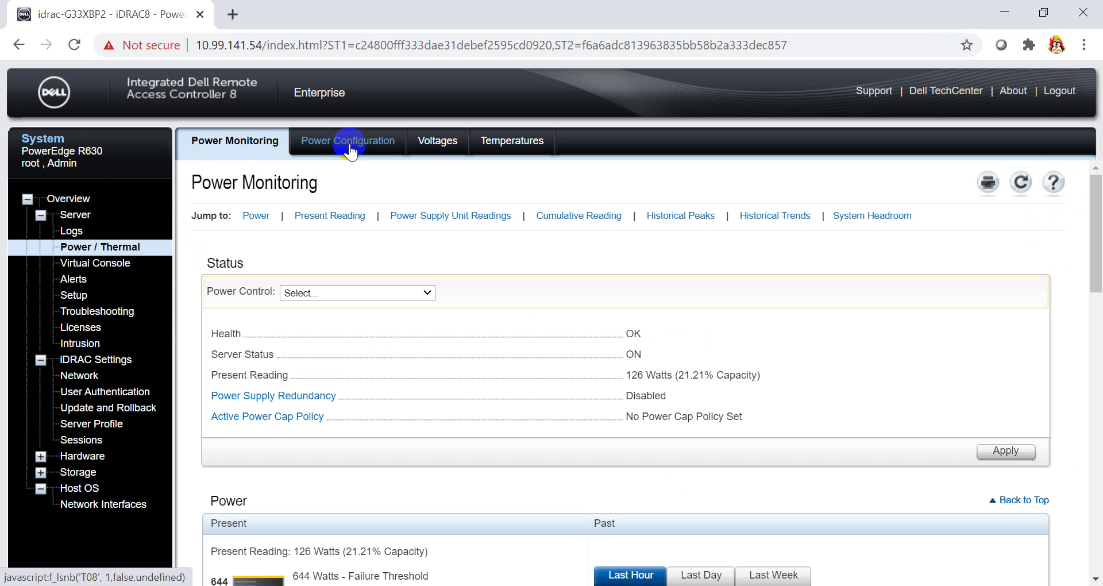
{"action": "scroll", "coordinate": [465, 406], "scroll_direction": "down", "scroll_amount": 4}
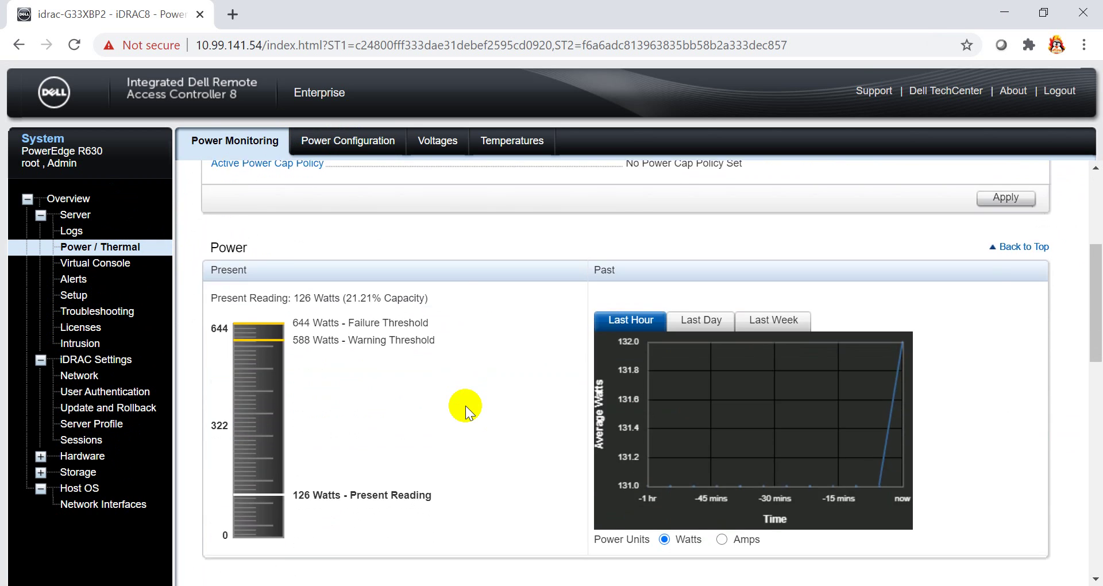
{"action": "scroll", "coordinate": [466, 405], "scroll_direction": "up", "scroll_amount": 5}
{"action": "left_click", "coordinate": [368, 143]}
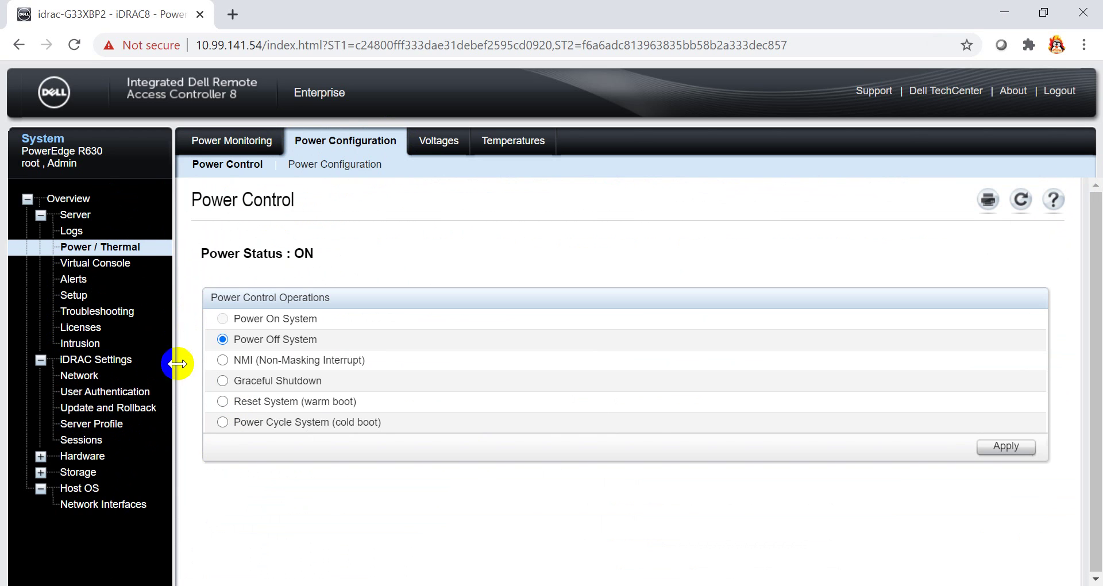
Set Virtual CD/DVD/ISO as the First Boot Device with Boot Once and apply it.
{"action": "left_click", "coordinate": [88, 295]}
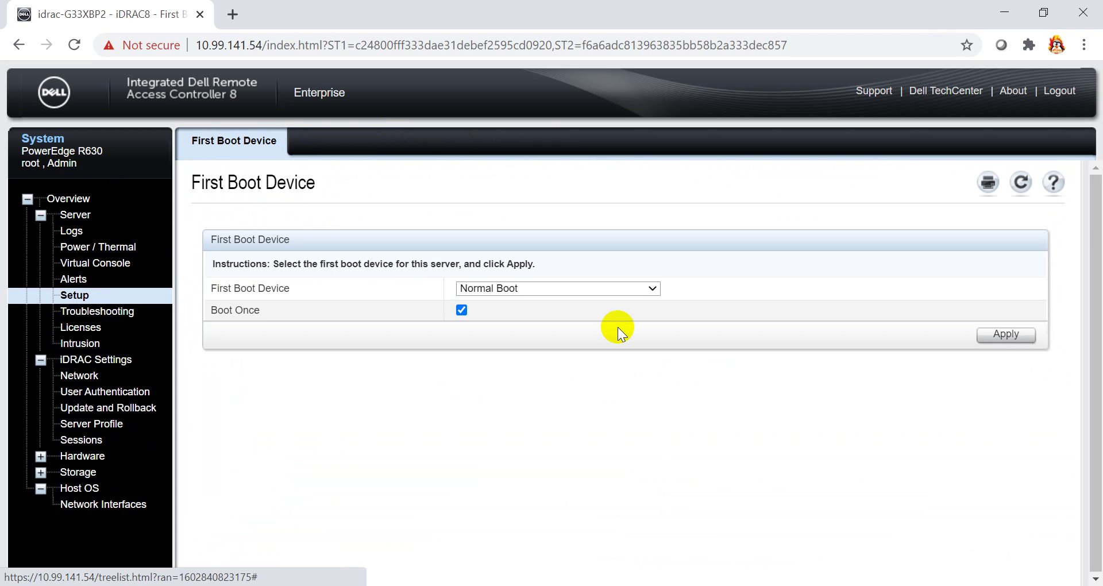
{"action": "left_click", "coordinate": [653, 291]}
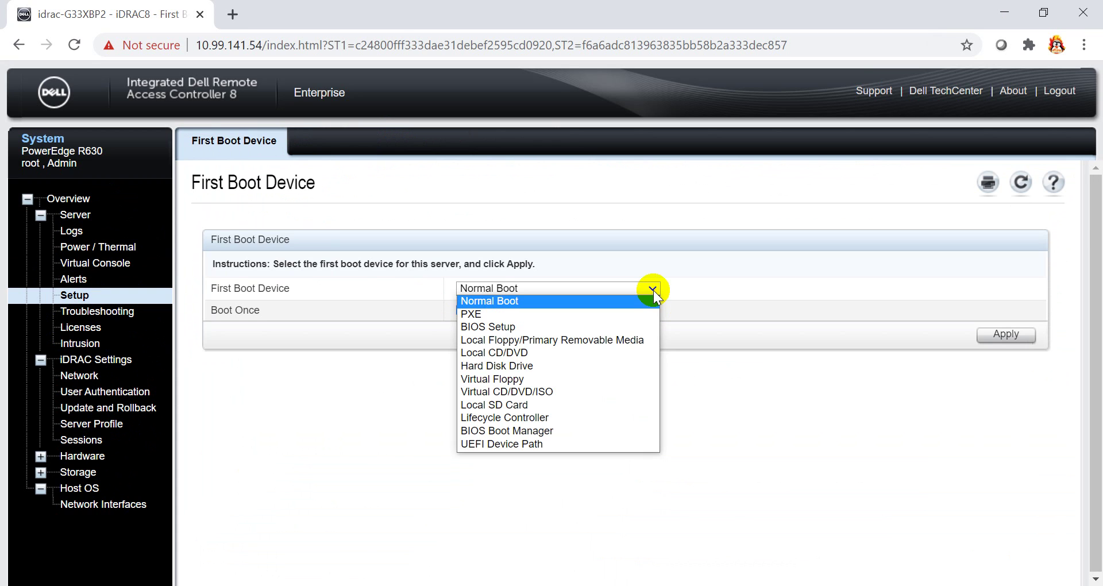
{"action": "left_click", "coordinate": [529, 391]}
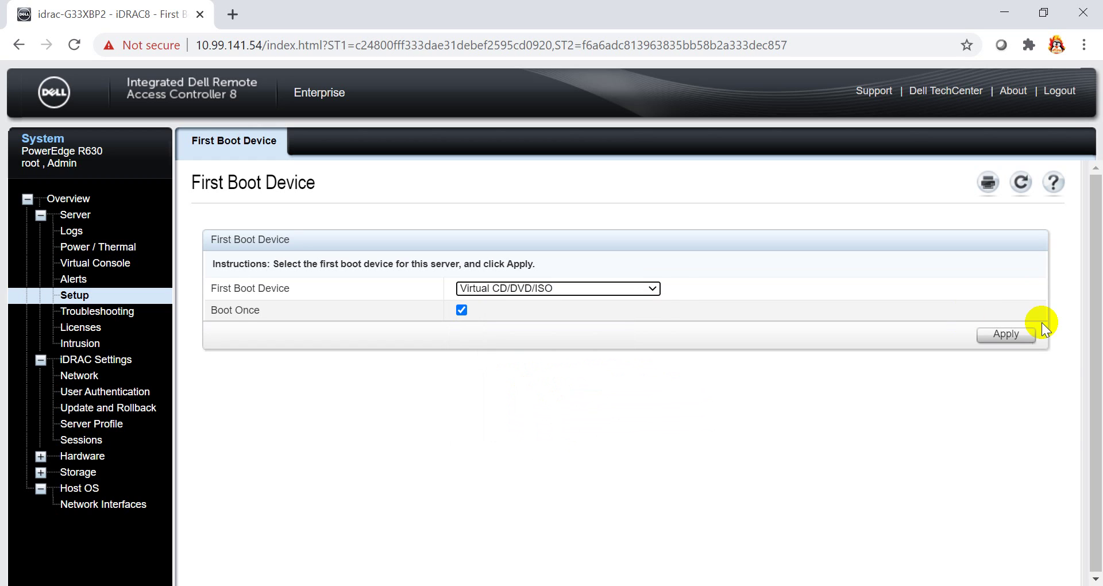
{"action": "left_click", "coordinate": [1015, 336]}
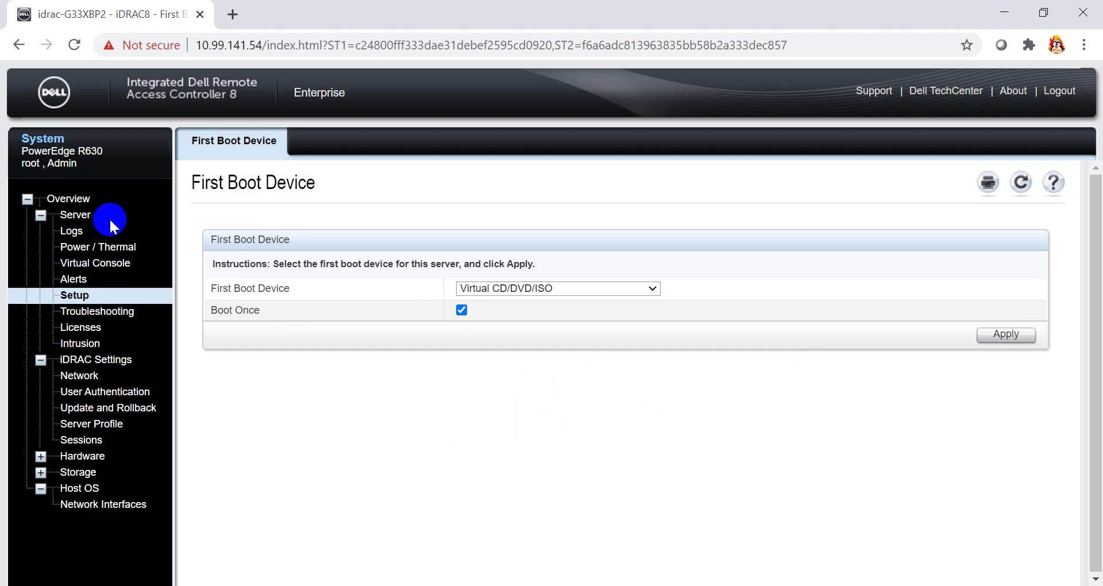
{"action": "left_click", "coordinate": [113, 284]}
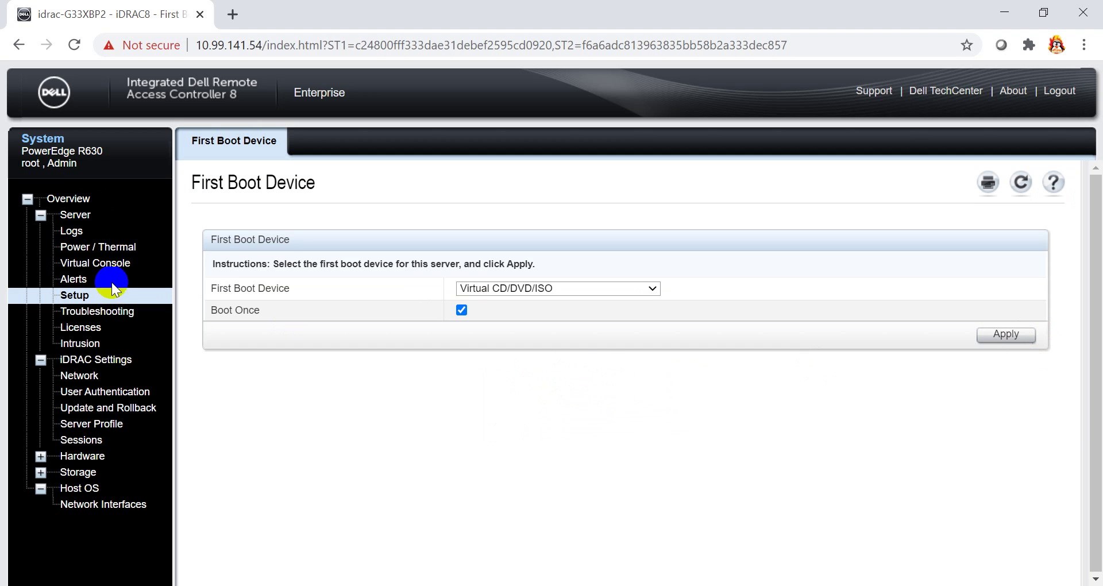
Apply Reset System (warm boot) on the Power Control page and confirm the warning.
{"action": "left_click", "coordinate": [83, 246]}
{"action": "left_click", "coordinate": [349, 148]}
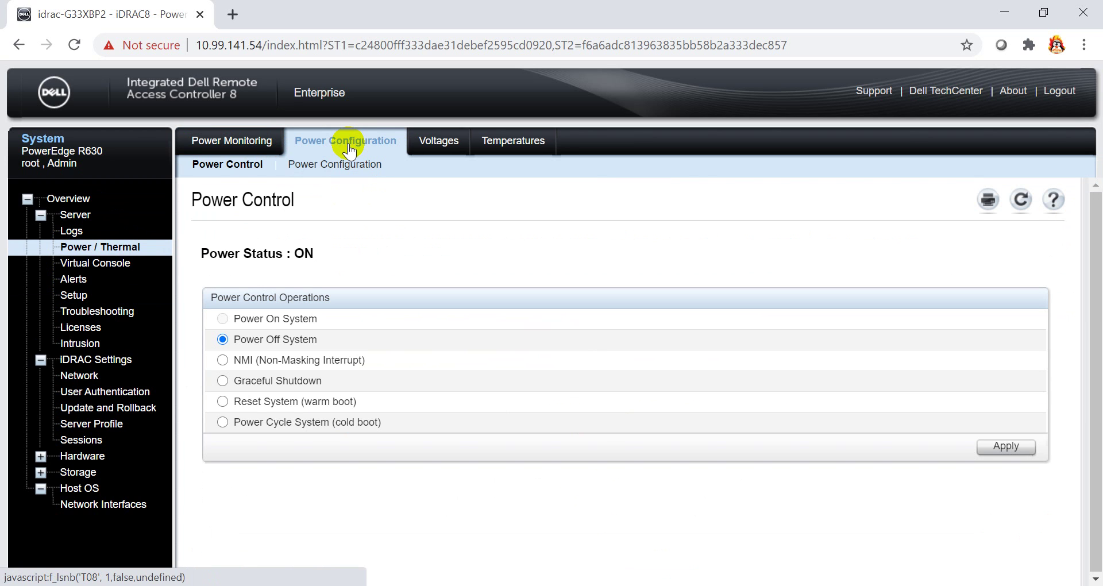
{"action": "left_click", "coordinate": [222, 402]}
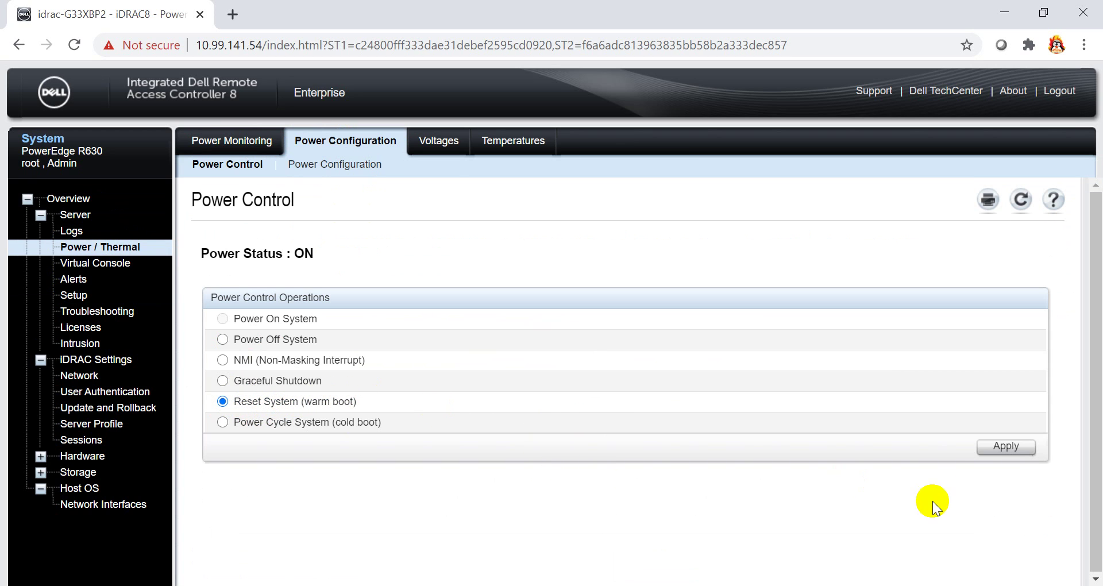
{"action": "left_click", "coordinate": [1006, 447]}
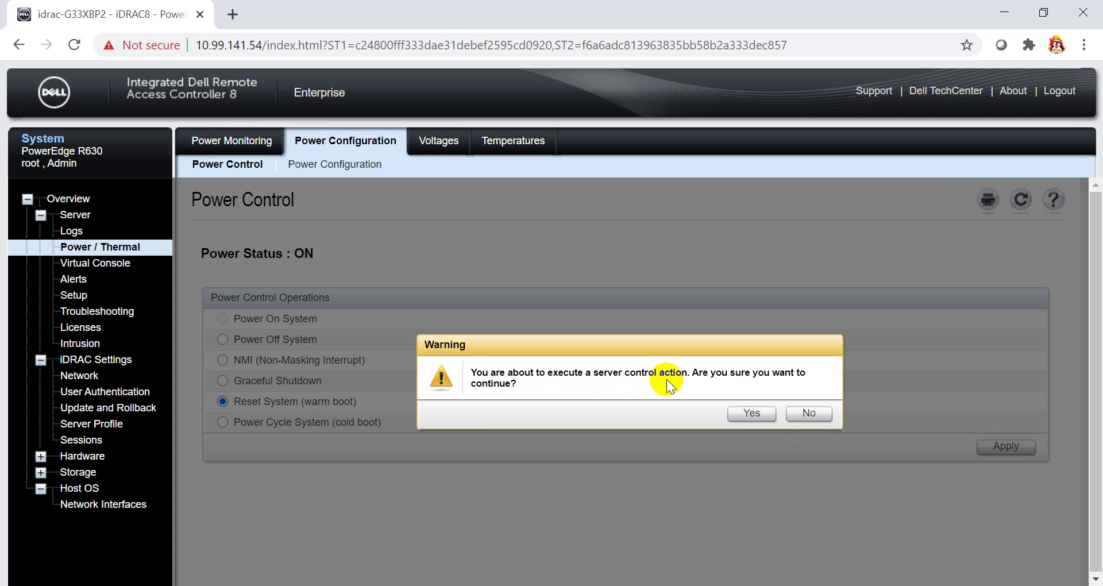
{"action": "left_click", "coordinate": [744, 415]}
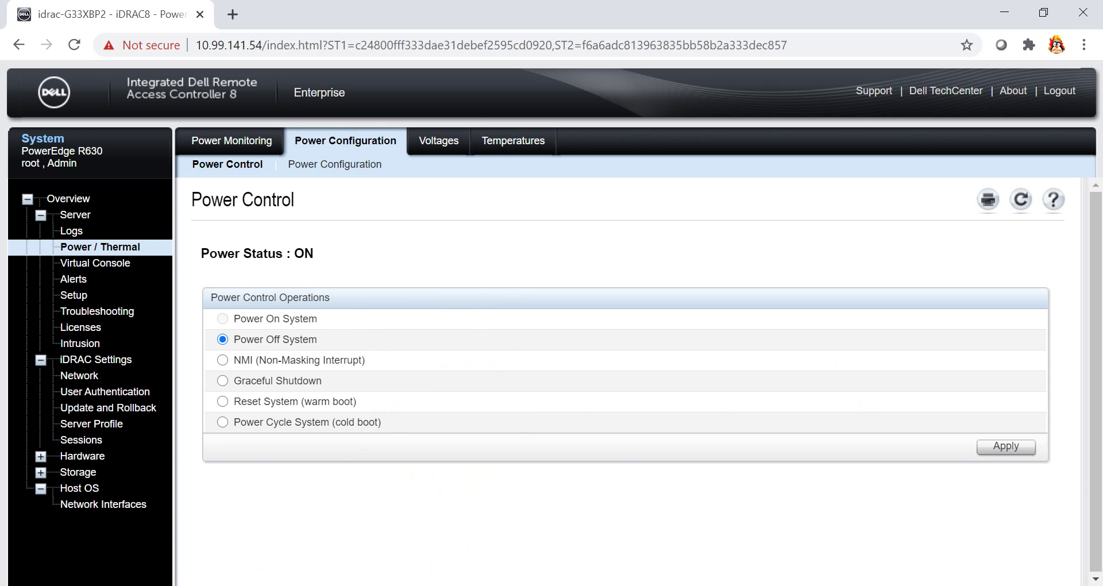
Bring the Virtual Console forward, close the Virtual Media panel, and maximise it to watch the boot.
{"action": "mouse_move", "coordinate": [448, 585]}
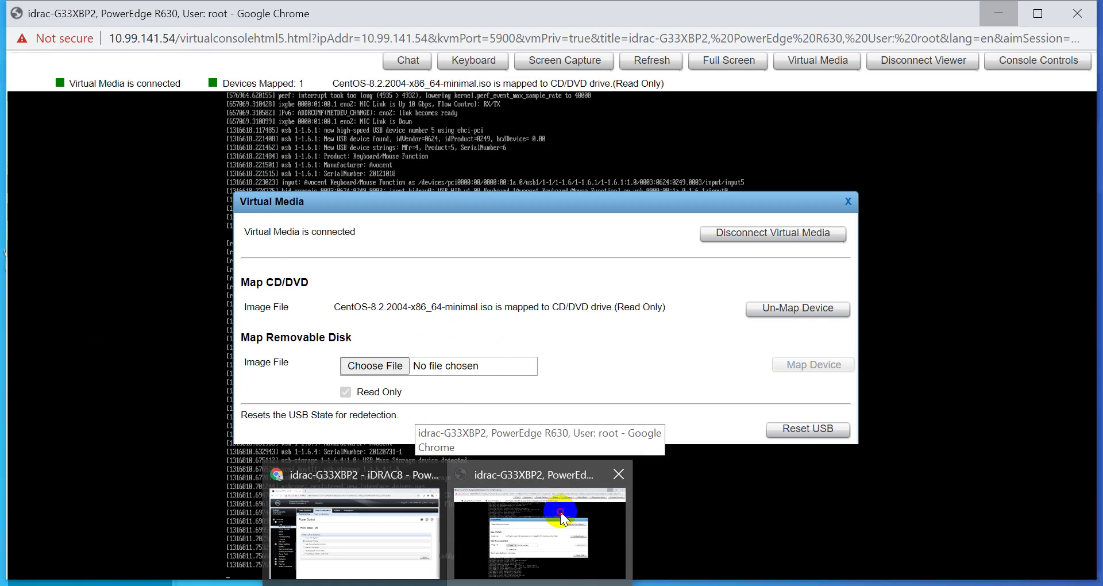
{"action": "left_click", "coordinate": [560, 512]}
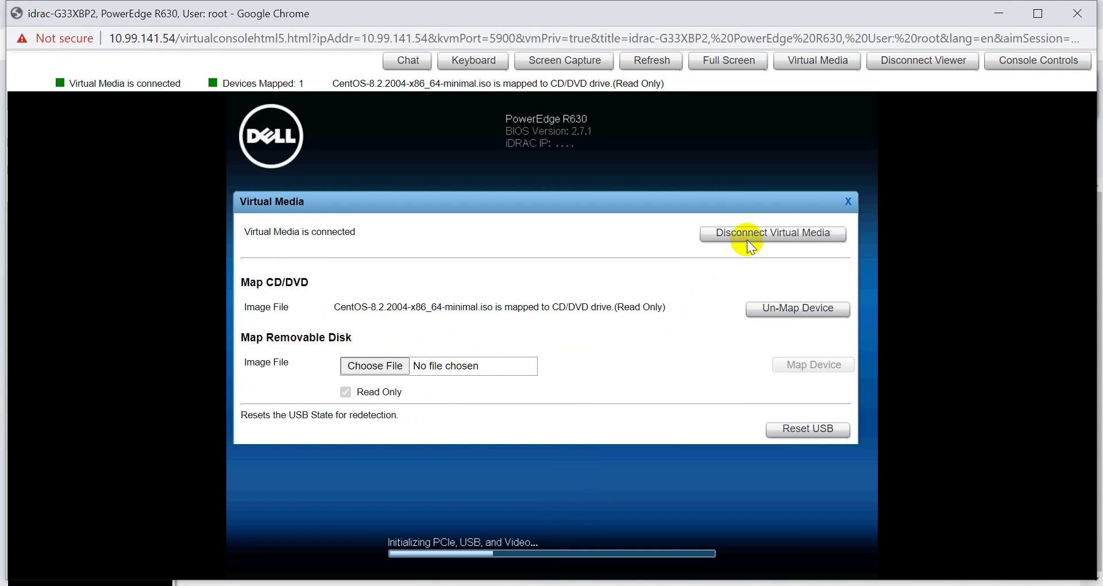
{"action": "left_click", "coordinate": [850, 196]}
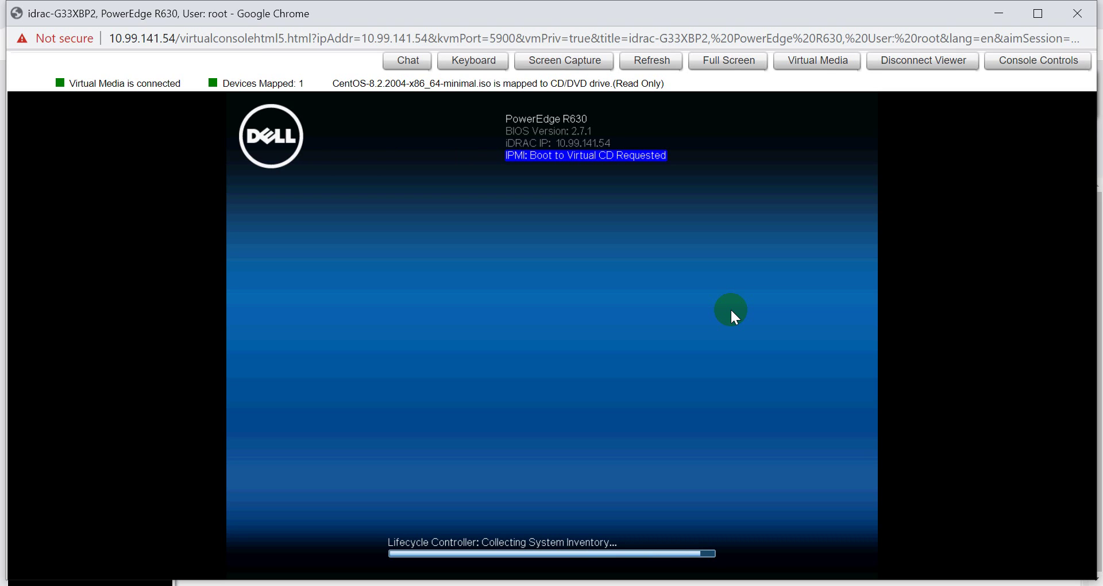
{"action": "left_click", "coordinate": [1039, 14]}
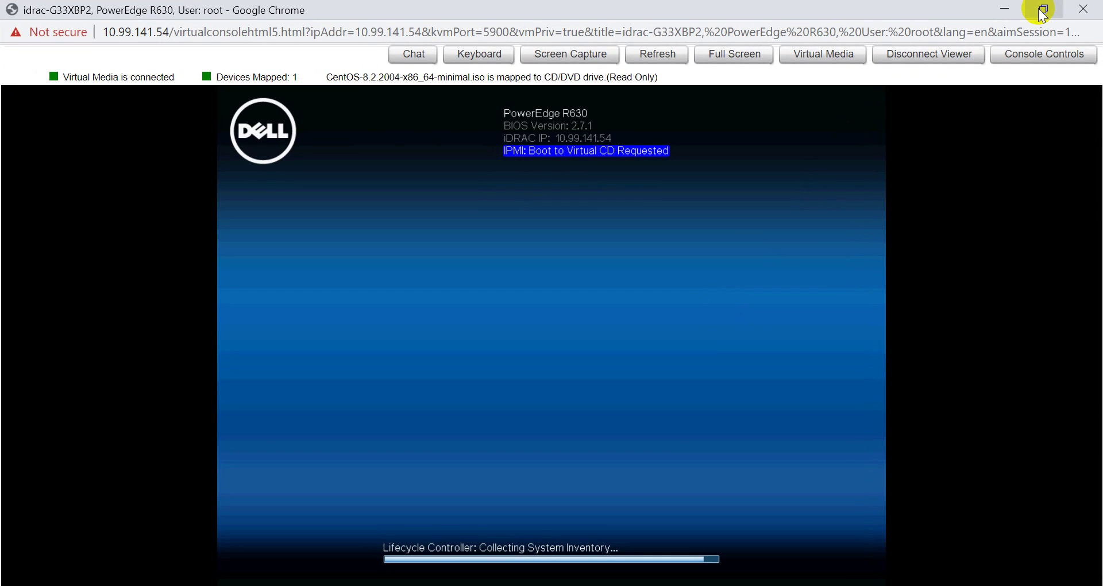